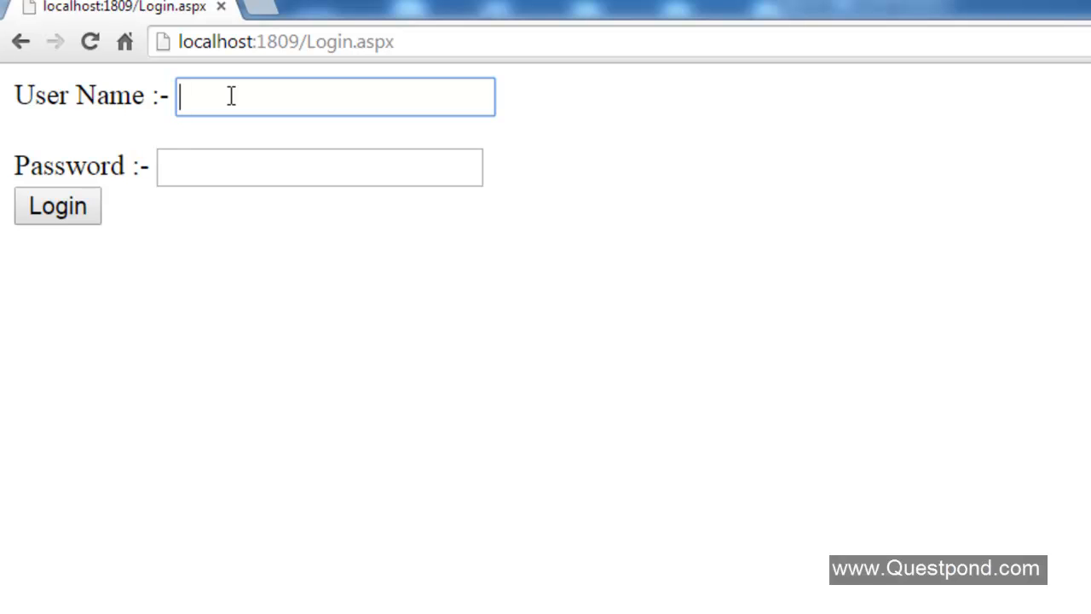
Log in on the login page by entering the user name and the password and submitting.
{"action": "key", "text": "Tab"}
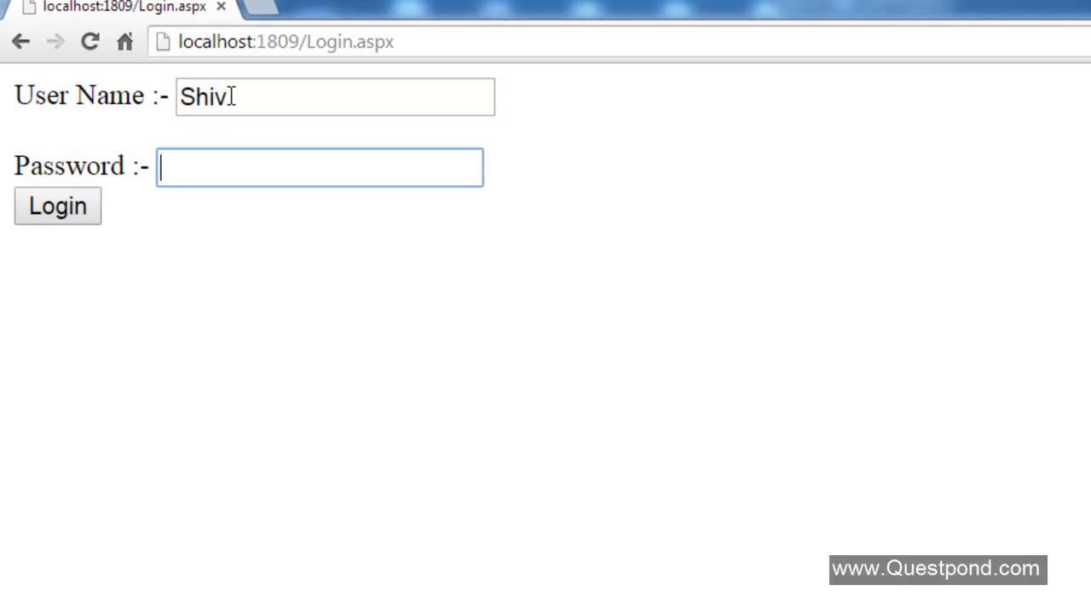
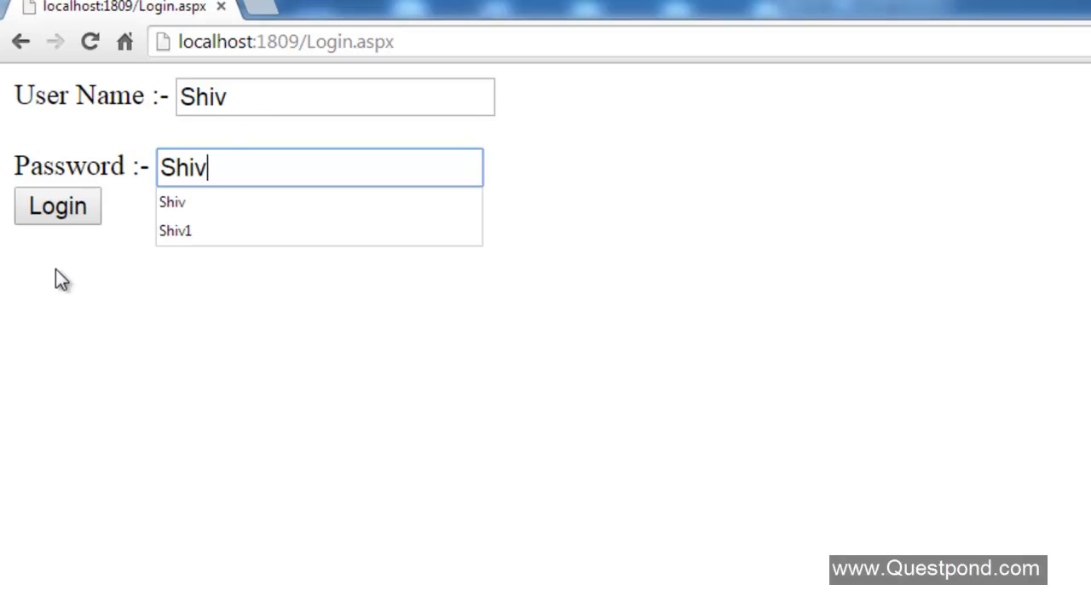
{"action": "left_click", "coordinate": [53, 220]}
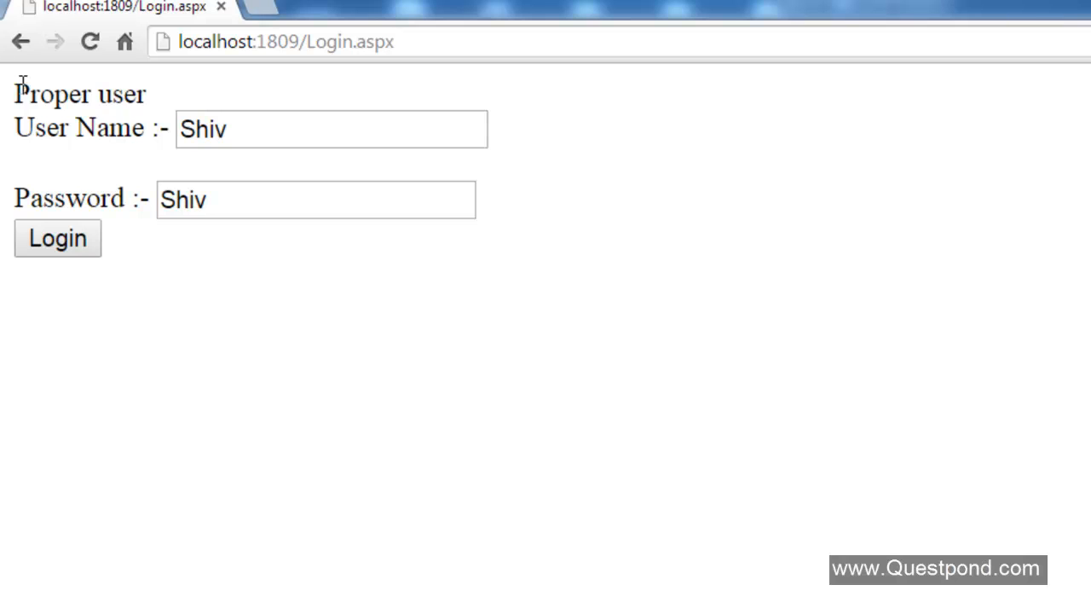
Highlight the 'Proper user' message on the page, then close the browser window.
{"action": "left_click_drag", "start_coordinate": [23, 85], "coordinate": [168, 95]}
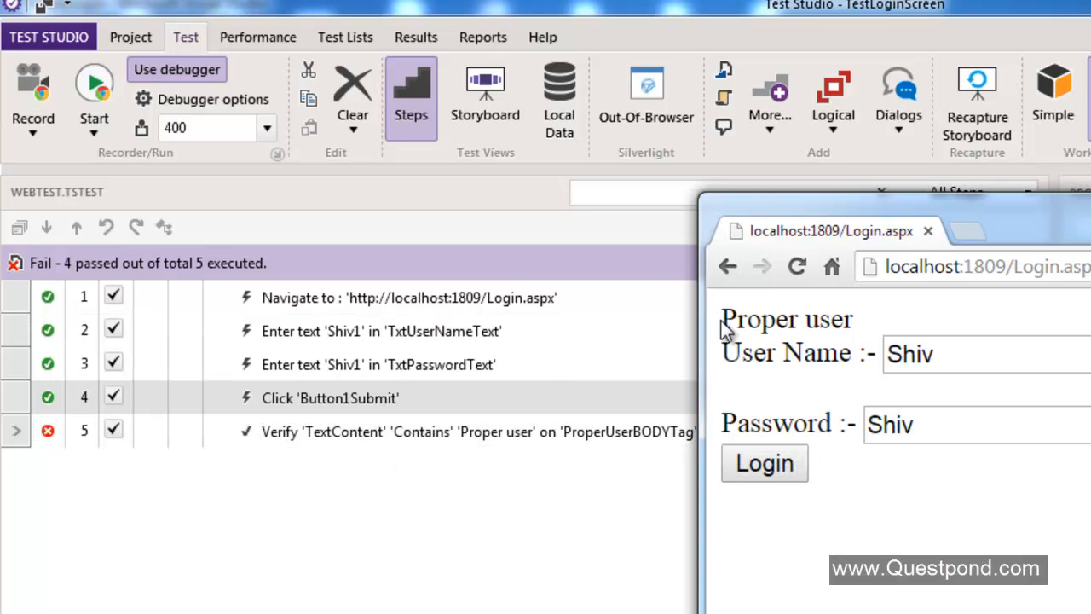
{"action": "left_click_drag", "start_coordinate": [722, 321], "coordinate": [885, 320]}
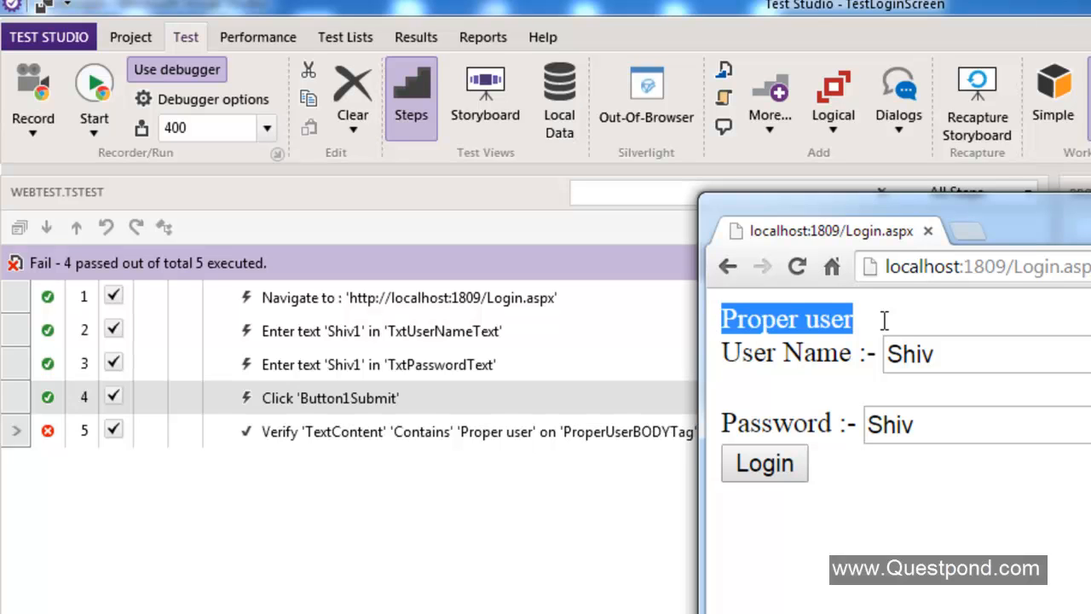
{"action": "left_click_drag", "start_coordinate": [1090, 220], "coordinate": [729, 218]}
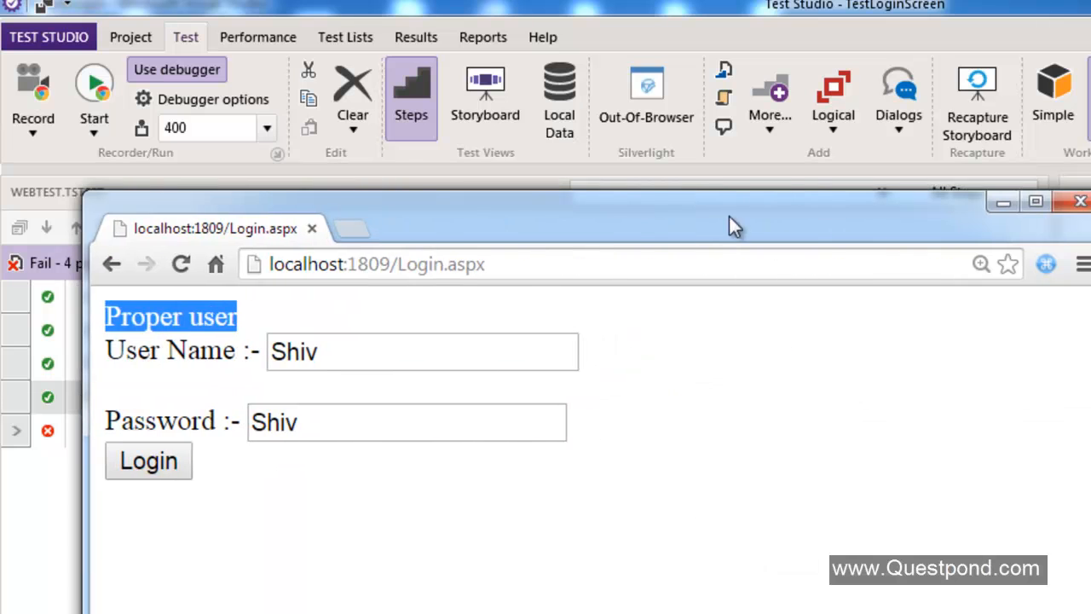
{"action": "left_click", "coordinate": [1080, 201]}
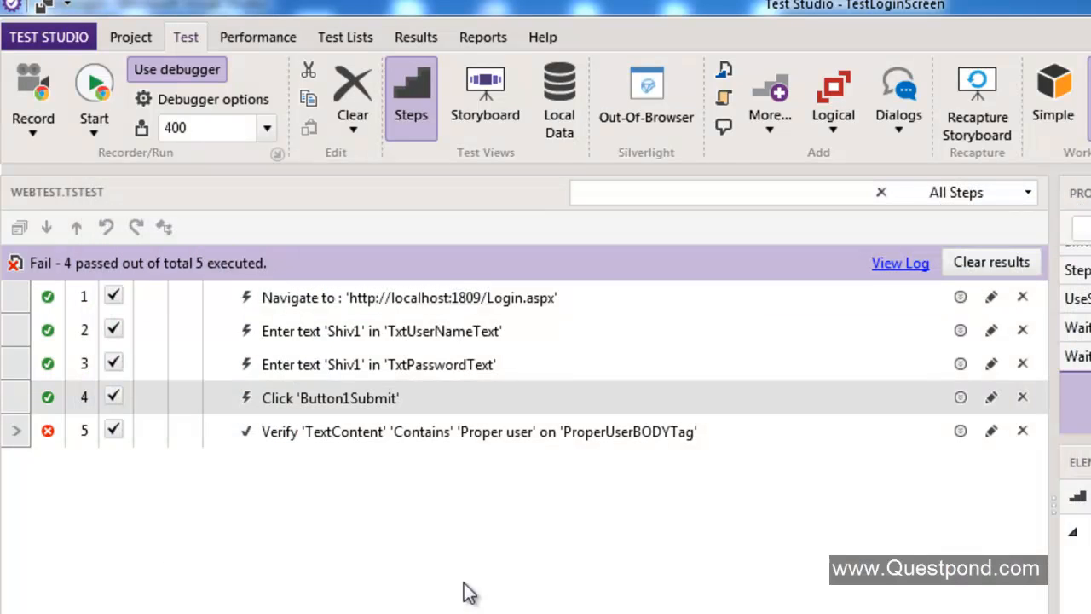
Run the test and select the verification step checking for 'Proper user'.
{"action": "left_click", "coordinate": [86, 95]}
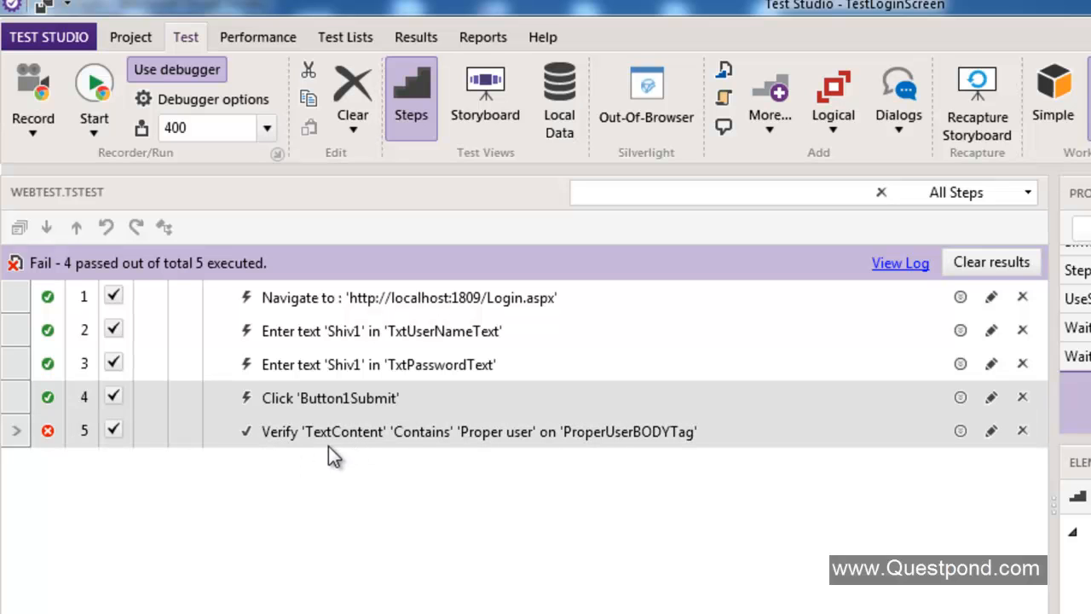
{"action": "mouse_move", "coordinate": [57, 434]}
{"action": "left_click", "coordinate": [307, 432]}
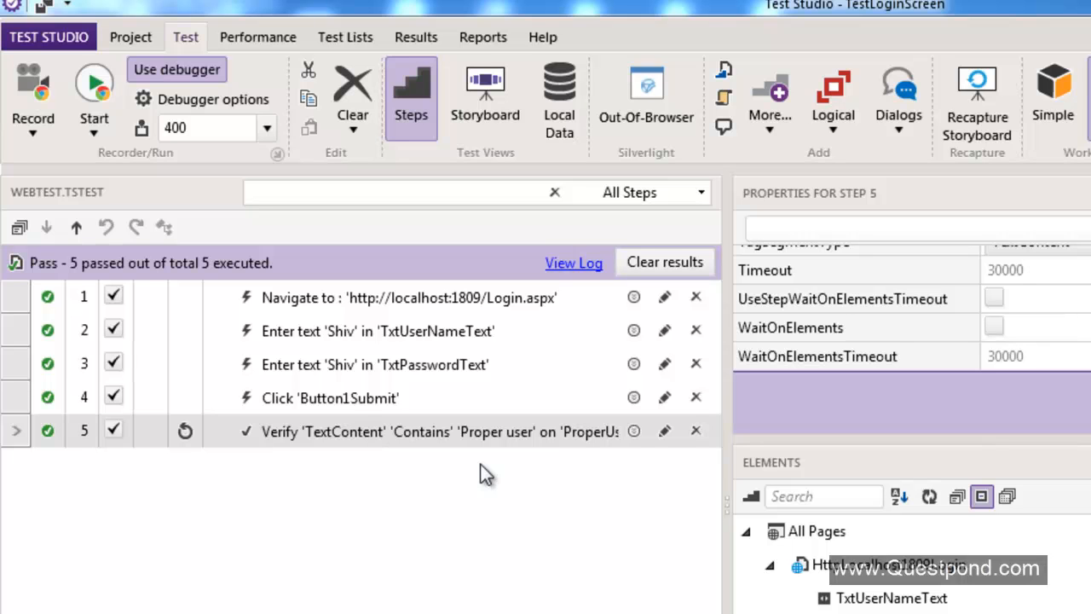
{"action": "left_click", "coordinate": [307, 428]}
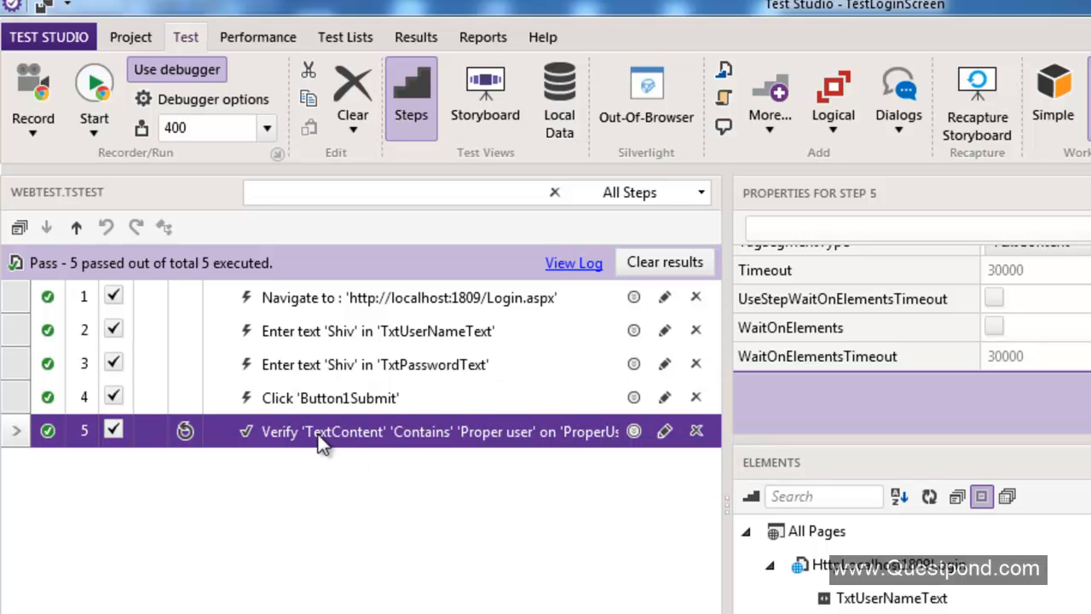
Enable WaitOnElements and UseStepWaitOnElementsTimeout on the verification step and rerun the test.
{"action": "left_click", "coordinate": [992, 331]}
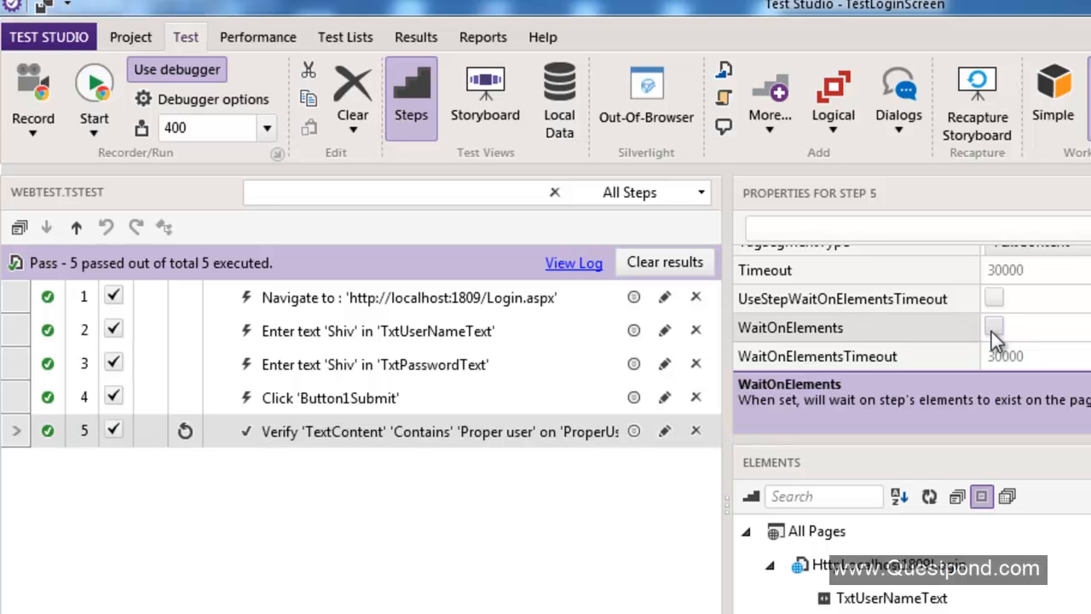
{"action": "left_click", "coordinate": [991, 332]}
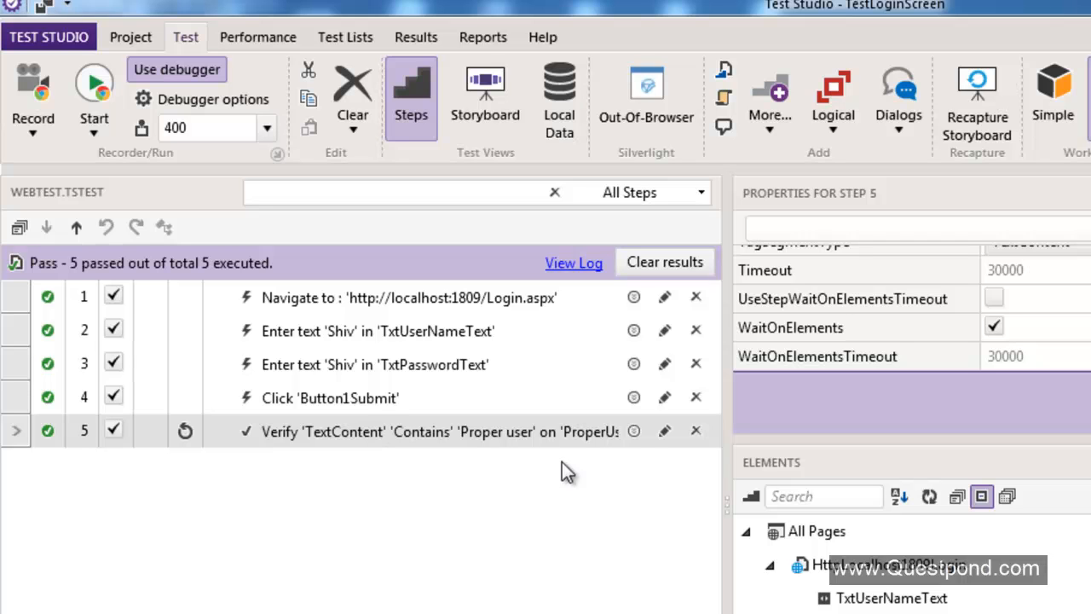
{"action": "left_click", "coordinate": [993, 301]}
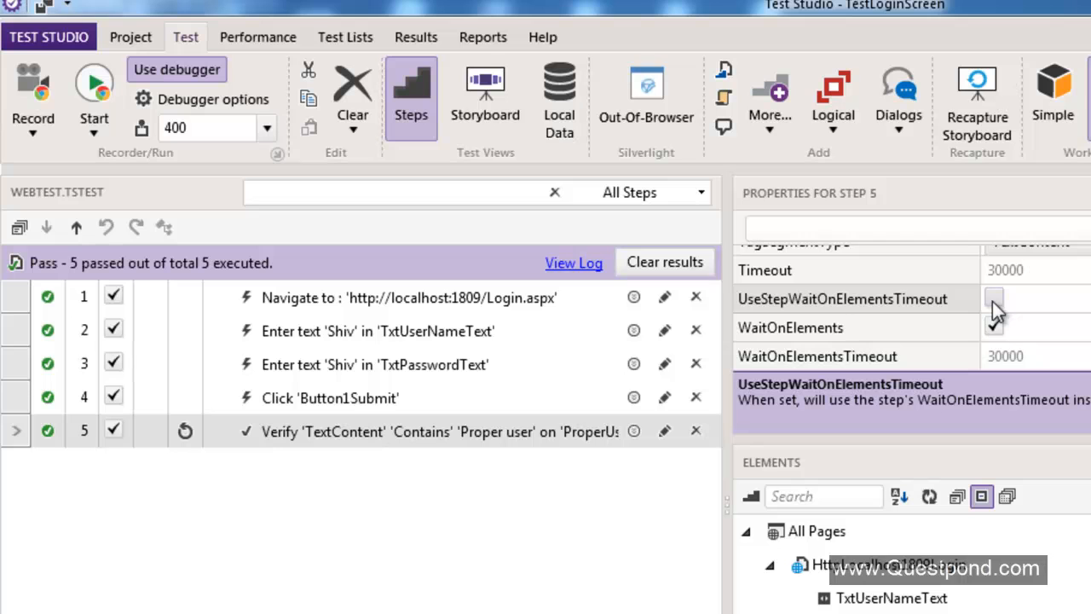
{"action": "left_click", "coordinate": [992, 301]}
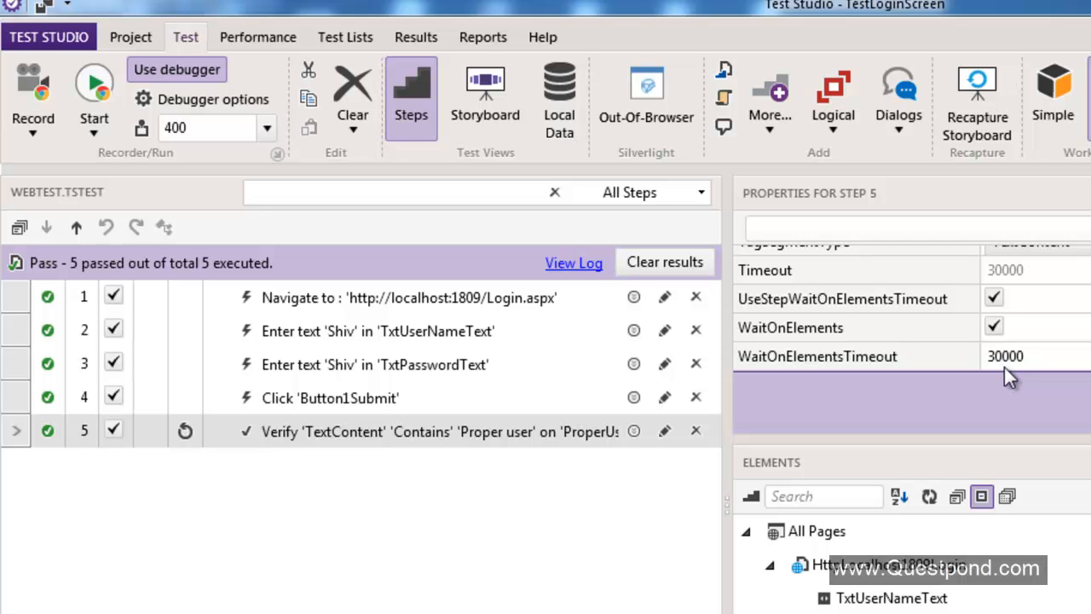
{"action": "left_click", "coordinate": [345, 564]}
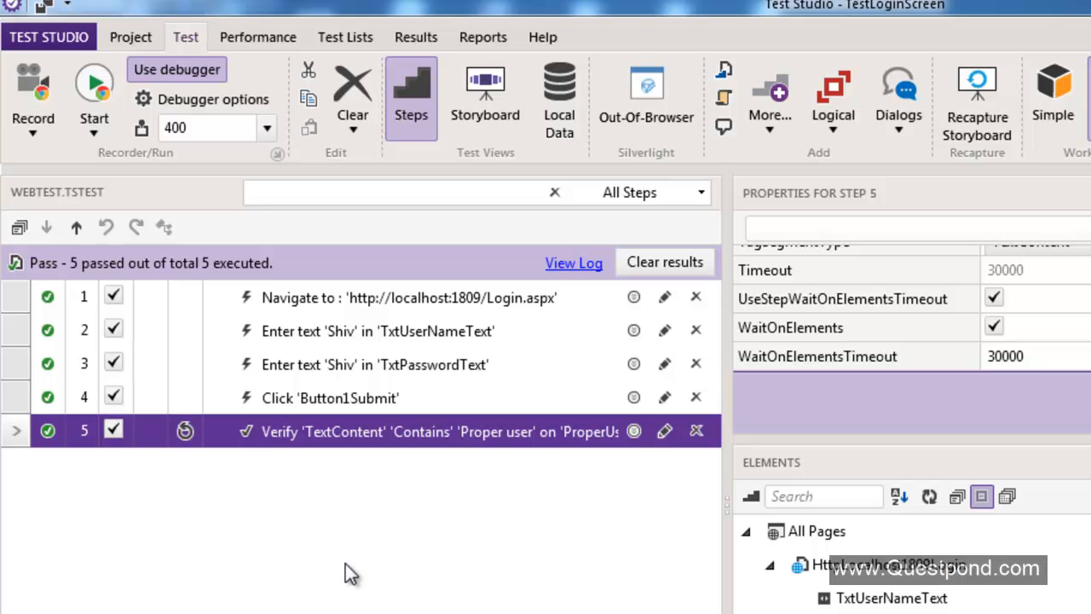
{"action": "left_click", "coordinate": [97, 96]}
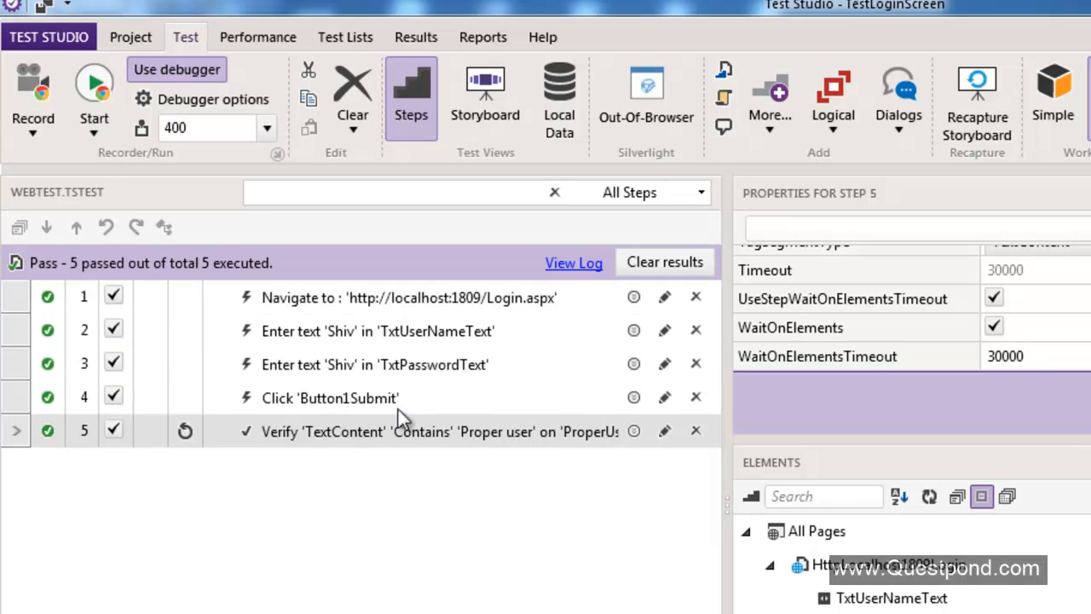
Append 1 to the text that step 2 enters into the user name box.
{"action": "left_click", "coordinate": [408, 334]}
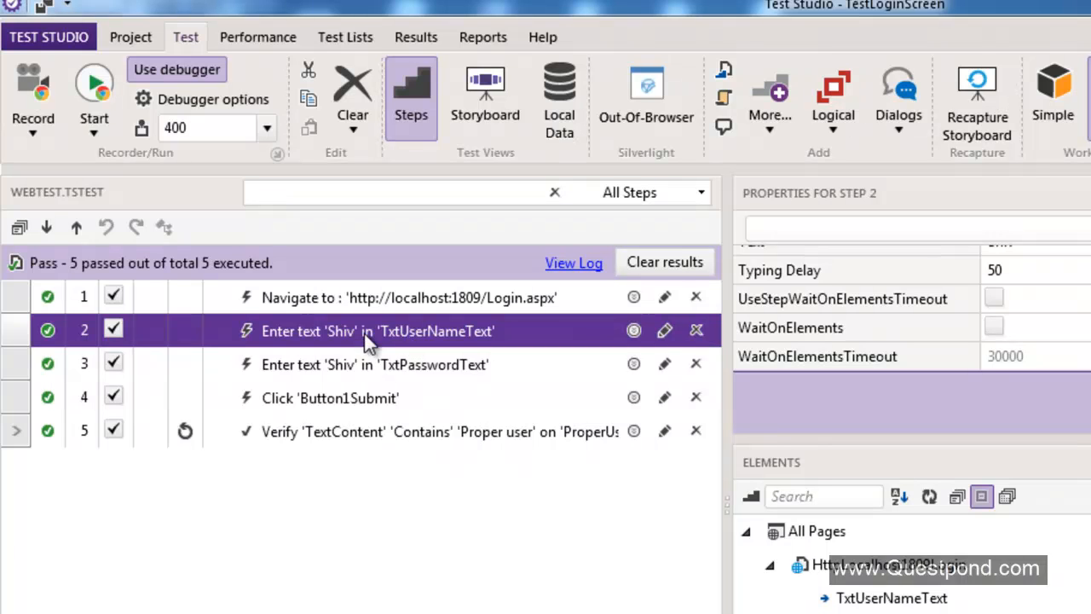
{"action": "left_click", "coordinate": [367, 337]}
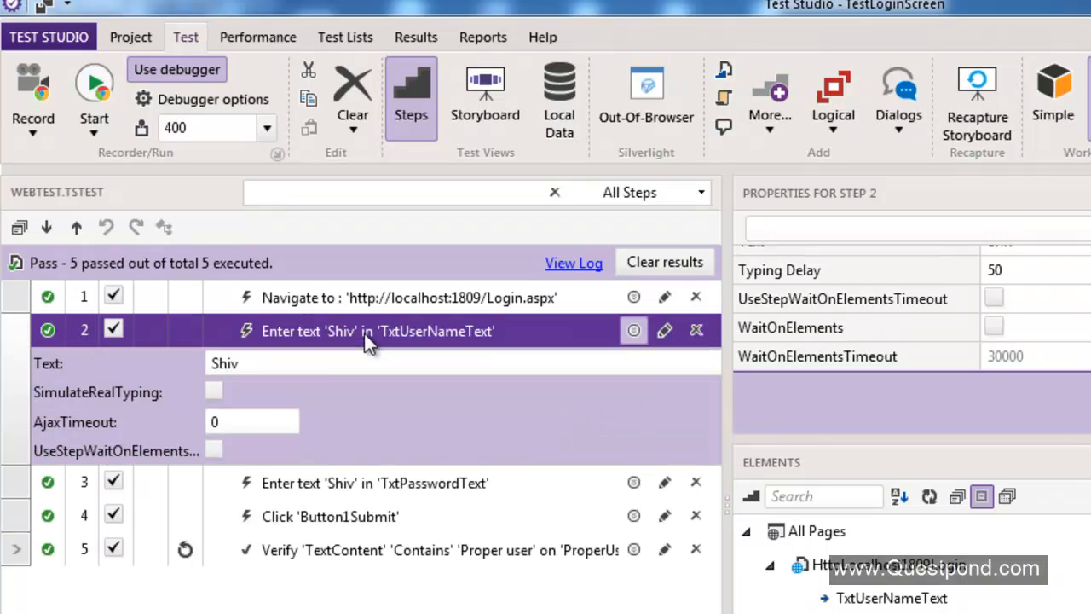
{"action": "left_click", "coordinate": [277, 363]}
{"action": "type", "text": "1"}
Inspect the password step and the 'Proper user' condition in the login page's code.
{"action": "left_click", "coordinate": [434, 486]}
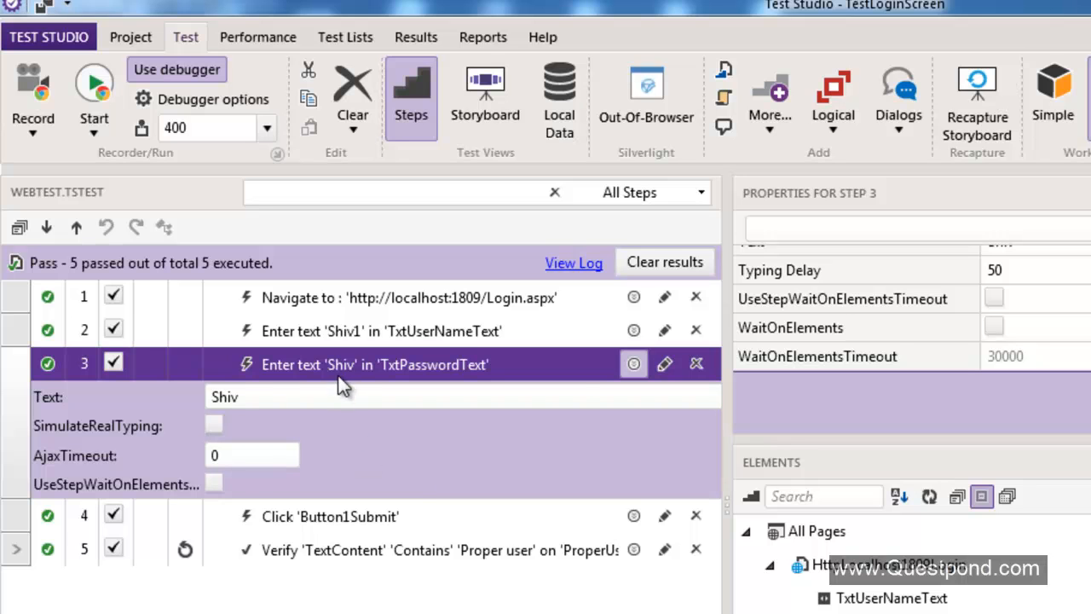
{"action": "left_click", "coordinate": [355, 368]}
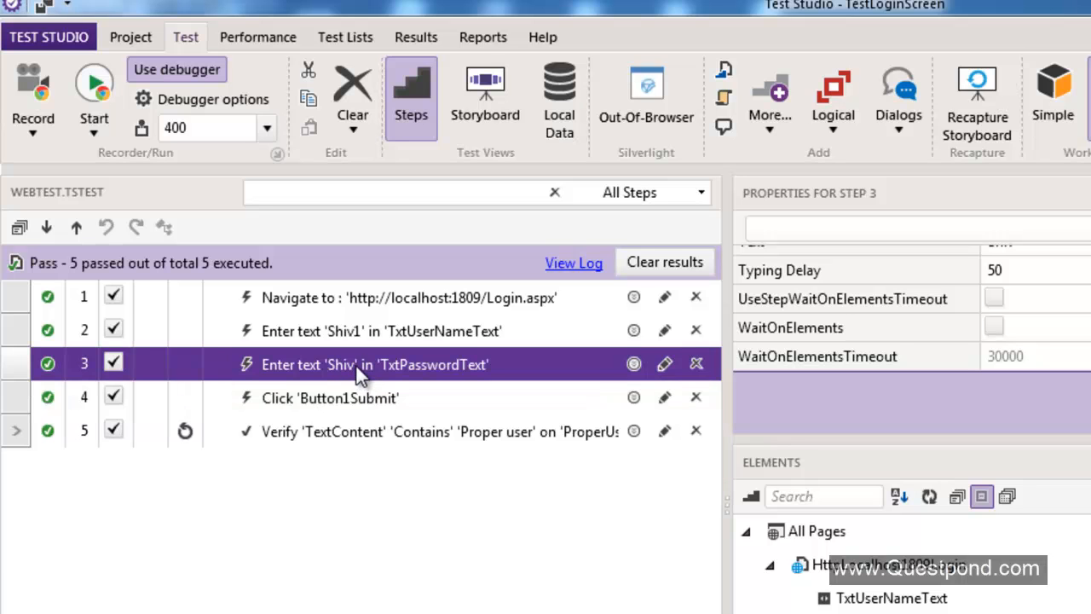
{"action": "left_click", "coordinate": [353, 372]}
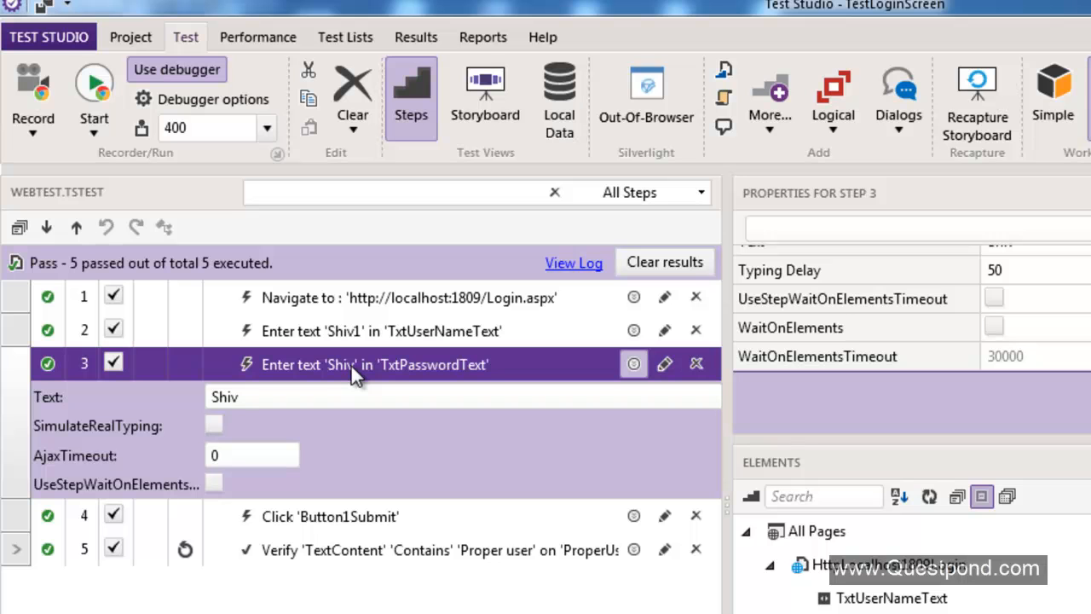
{"action": "left_click", "coordinate": [358, 367]}
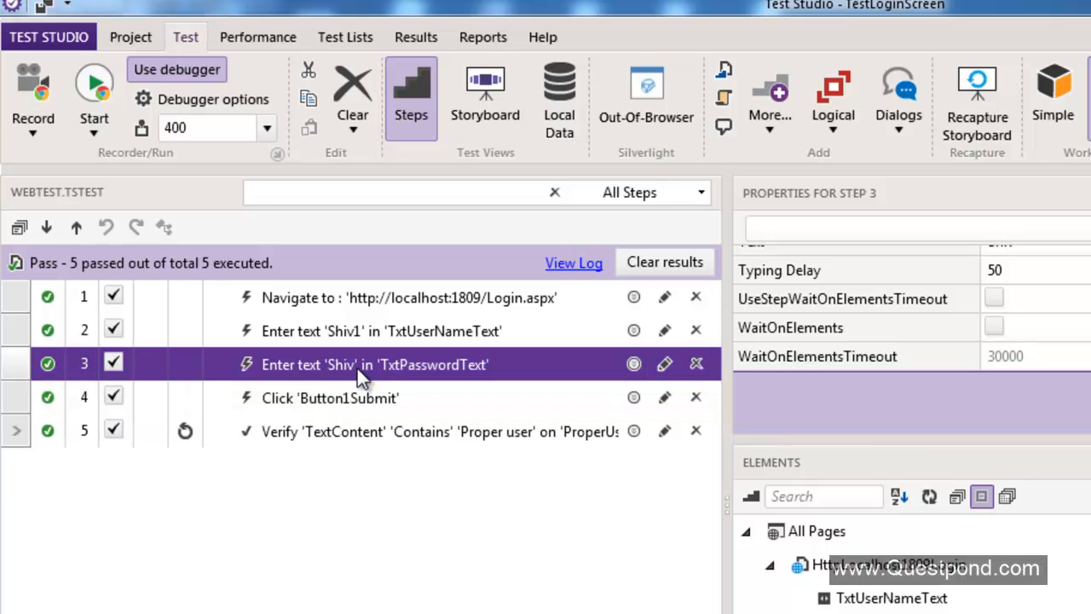
{"action": "key", "text": "alt+Tab"}
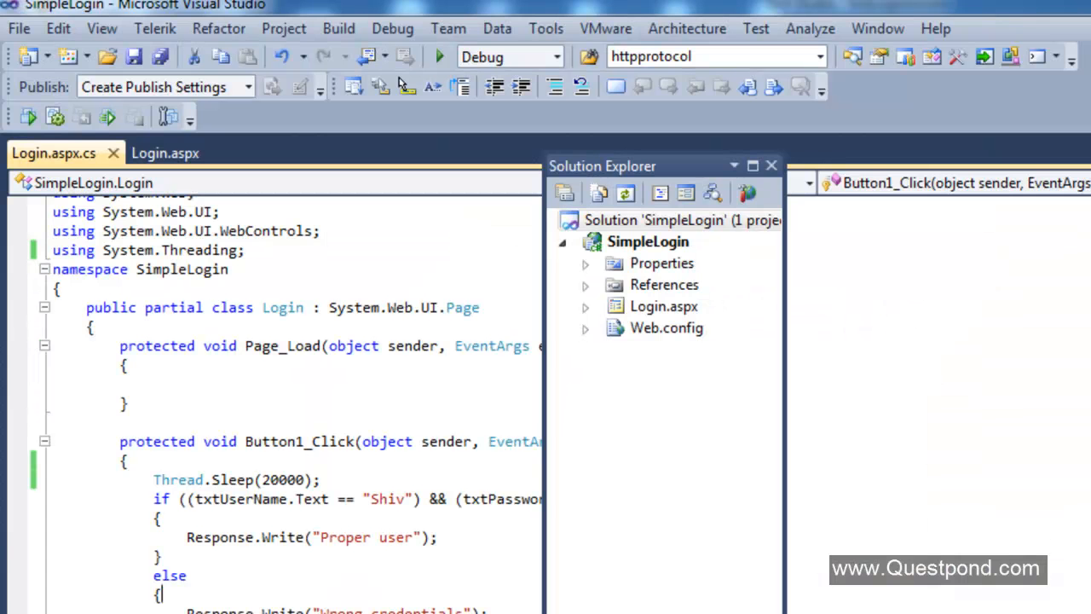
{"action": "left_click_drag", "start_coordinate": [320, 537], "coordinate": [413, 538]}
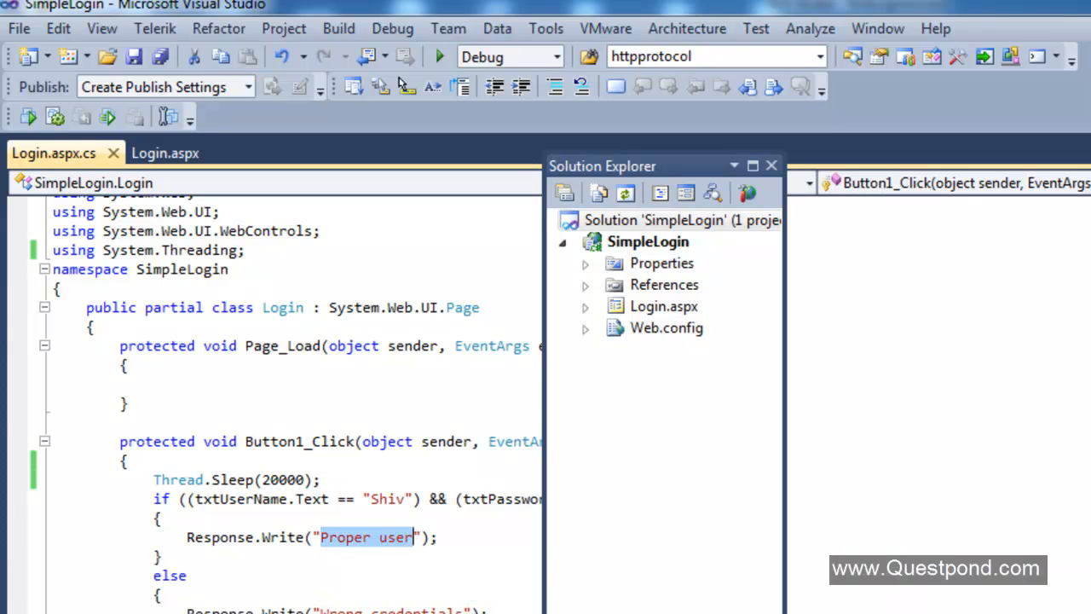
{"action": "key", "text": "alt+Tab"}
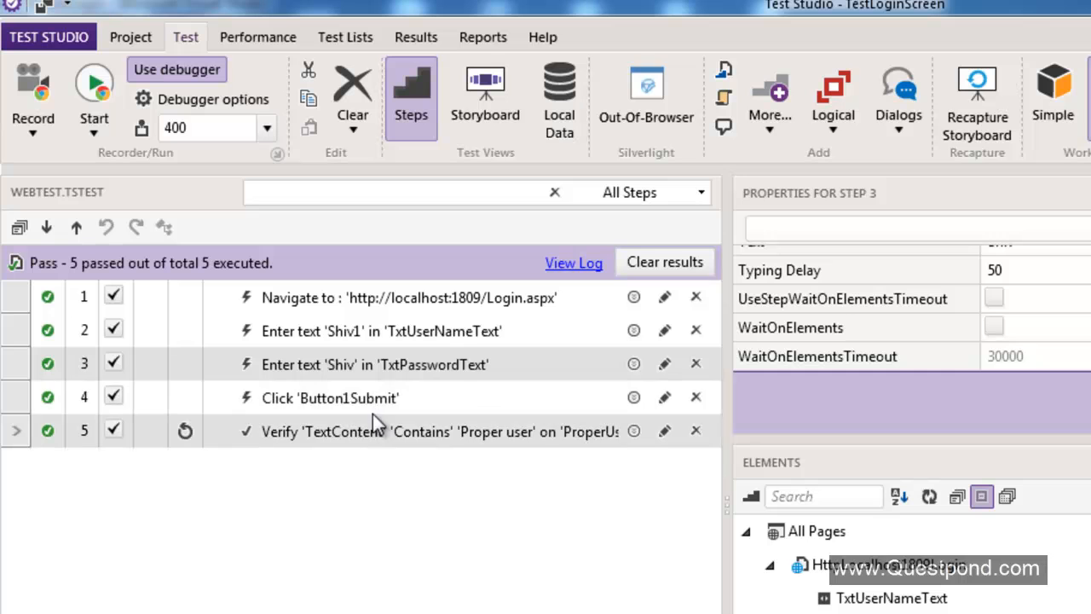
Append 1 to the password text that step 3 enters.
{"action": "left_click", "coordinate": [344, 367]}
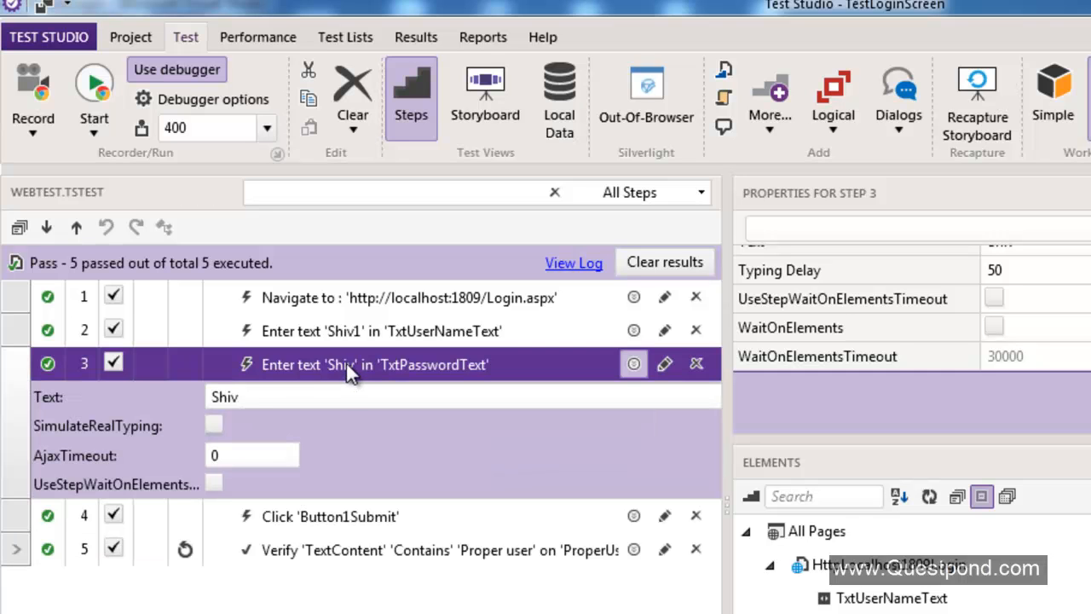
{"action": "left_click", "coordinate": [256, 397]}
{"action": "type", "text": "1"}
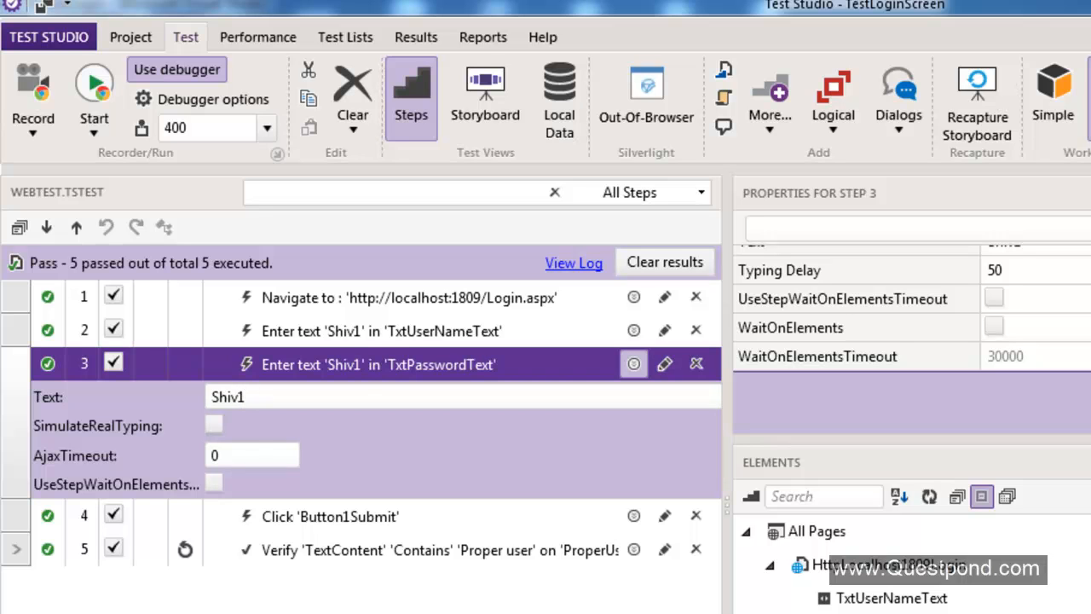
Run the test again with the updated steps.
{"action": "left_click", "coordinate": [634, 364]}
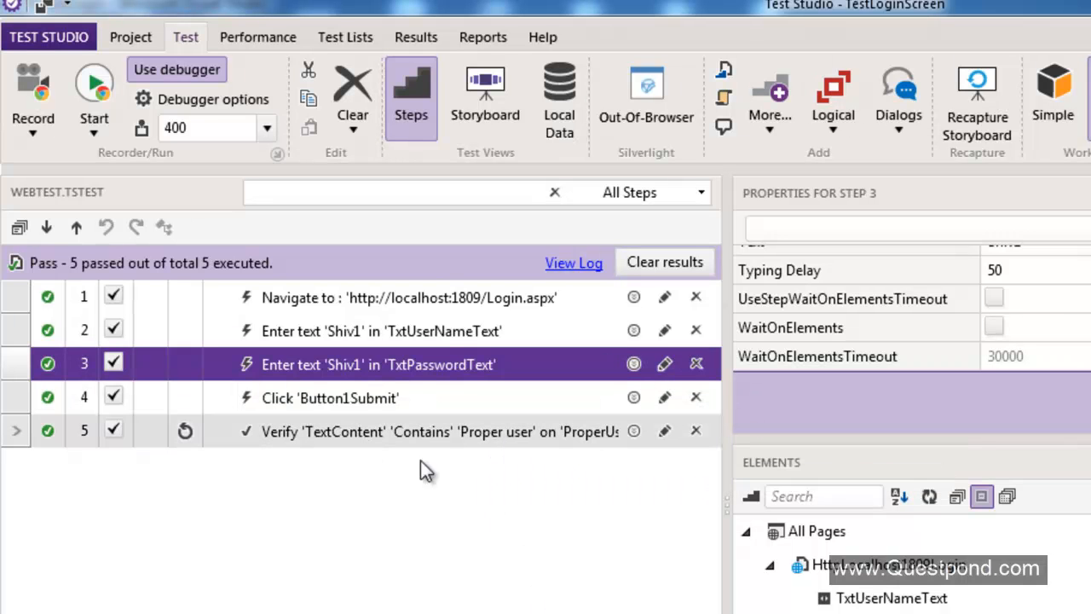
{"action": "left_click", "coordinate": [101, 111]}
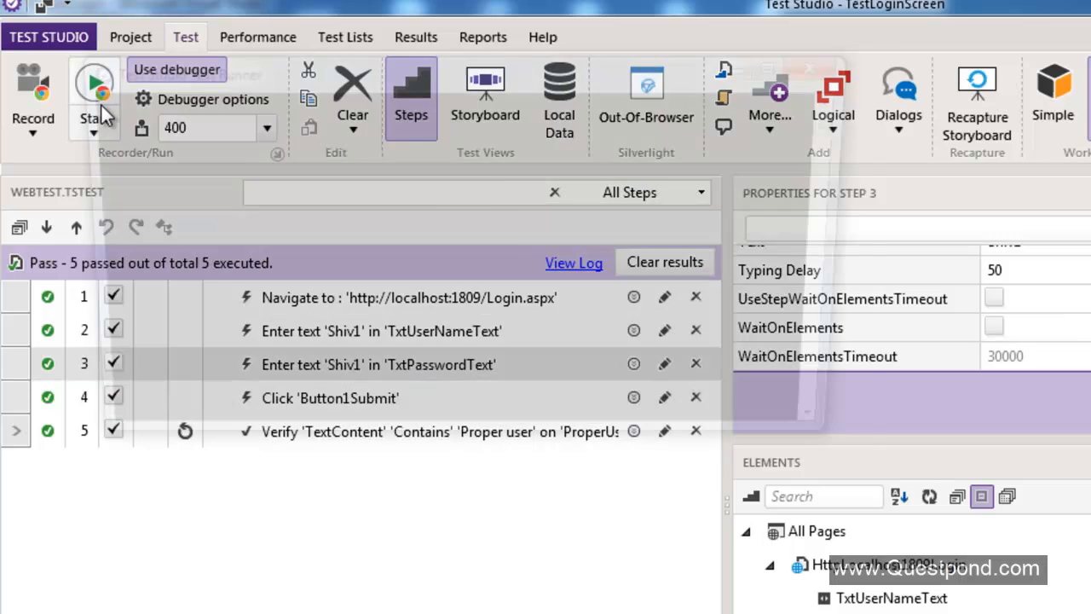